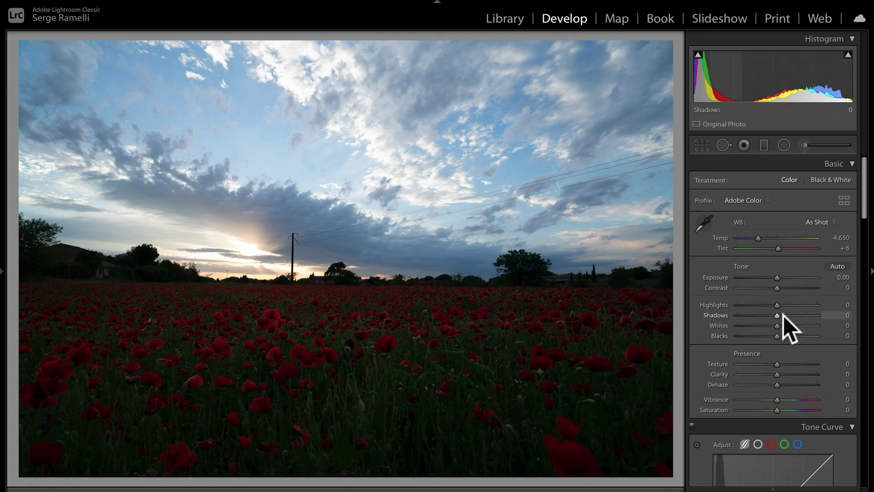
# Set Shadows +100, Whites +44, Blacks −34, Contrast +32 and Tint +25 in the Basic panel
pyautogui.moveTo(785, 314); pyautogui.dragTo(762, 335)
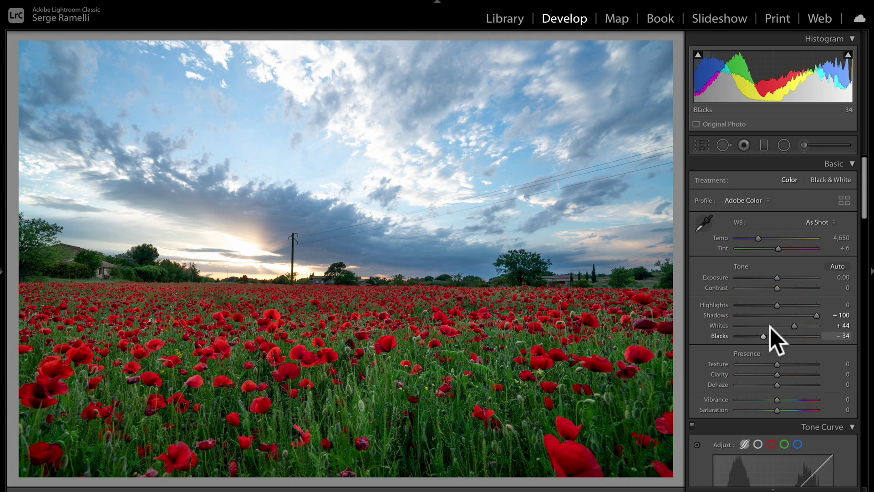
pyautogui.moveTo(785, 288); pyautogui.dragTo(790, 287)
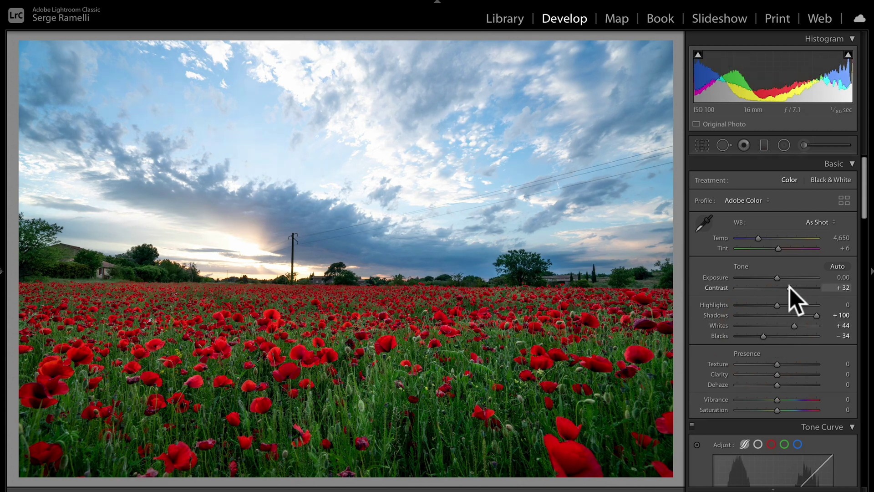
pyautogui.moveTo(779, 248); pyautogui.dragTo(784, 248)
pyautogui.click(785, 249)
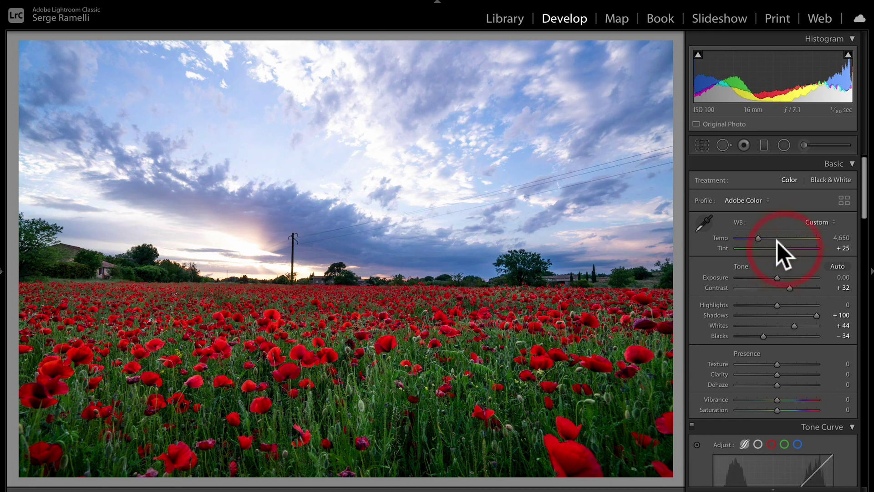
# Drag a graduated filter from sky to field with Exposure −0.98 and Clarity −28
pyautogui.click(545, 207)
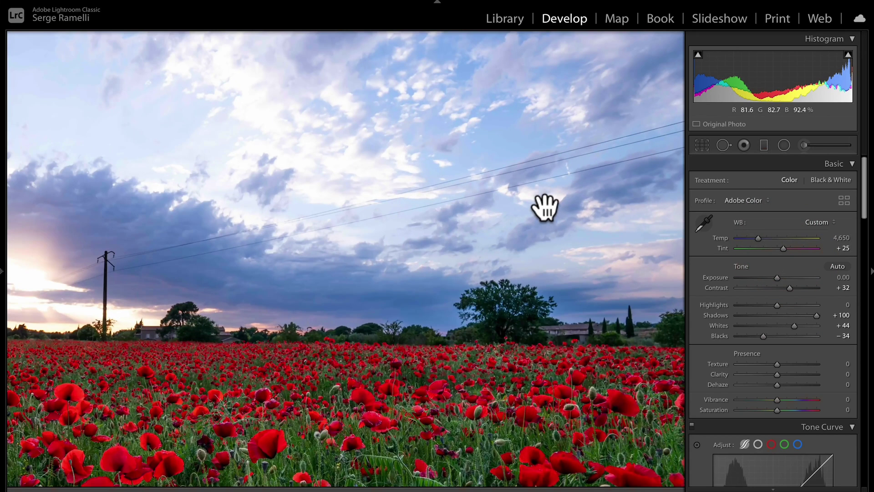
pyautogui.click(545, 207)
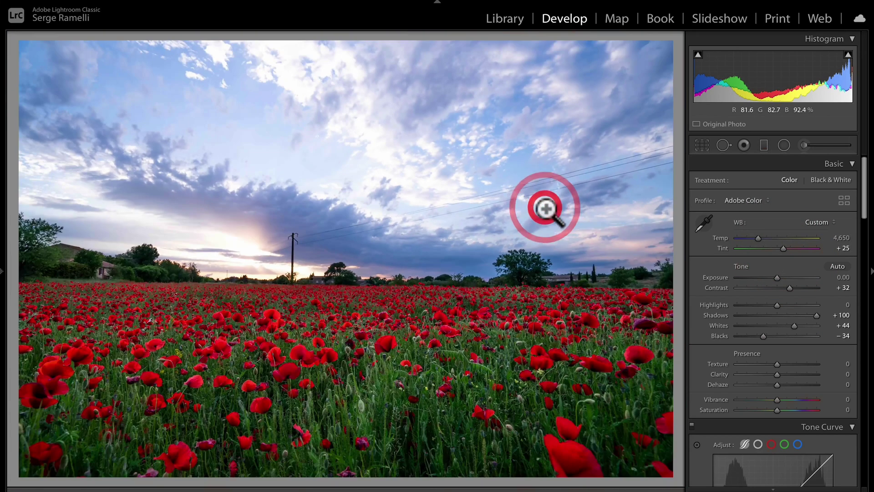
pyautogui.click(764, 146)
pyautogui.moveTo(351, 136); pyautogui.dragTo(349, 336)
pyautogui.moveTo(782, 222); pyautogui.dragTo(768, 222)
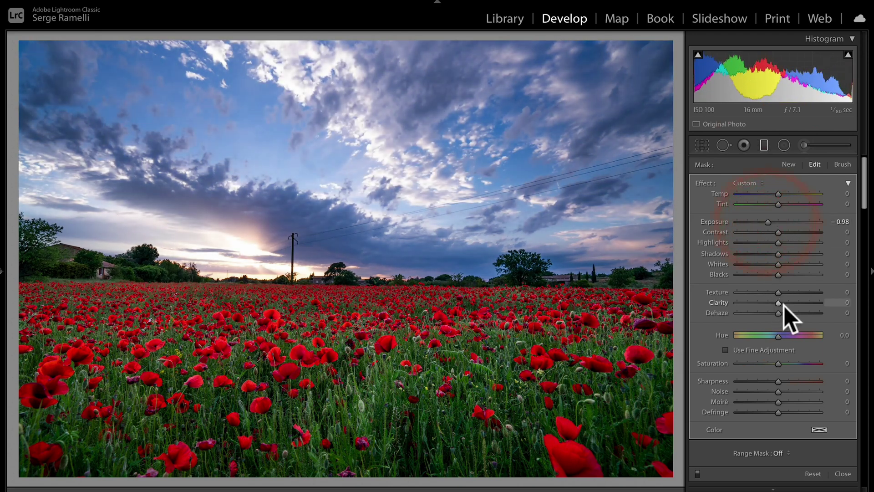
pyautogui.moveTo(779, 301); pyautogui.dragTo(767, 301)
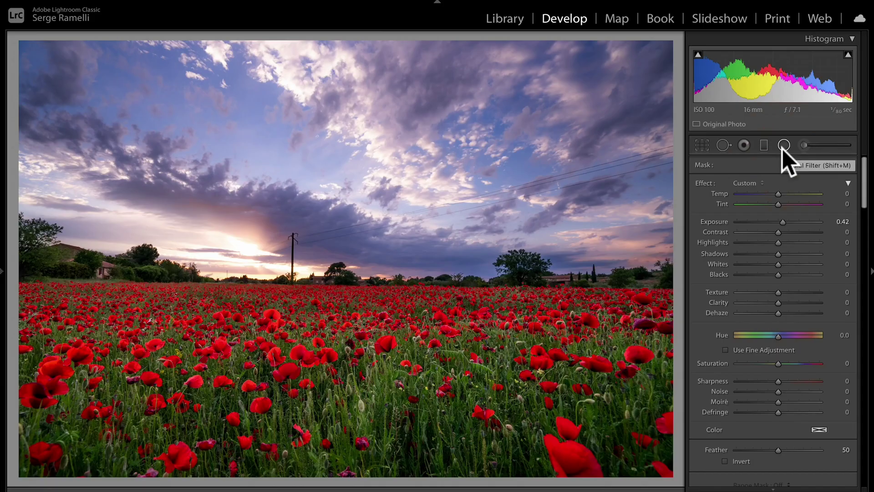
# Draw an inverted radial filter over the lower-left poppies with Exposure lowered to 0.05
pyautogui.click(784, 145)
pyautogui.moveTo(141, 364); pyautogui.dragTo(285, 453)
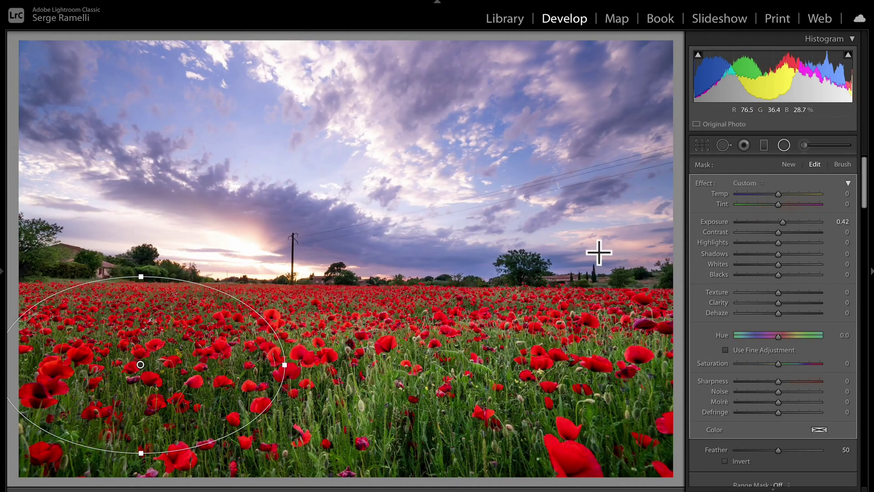
pyautogui.scroll(-2, 799, 282)
pyautogui.click(741, 413)
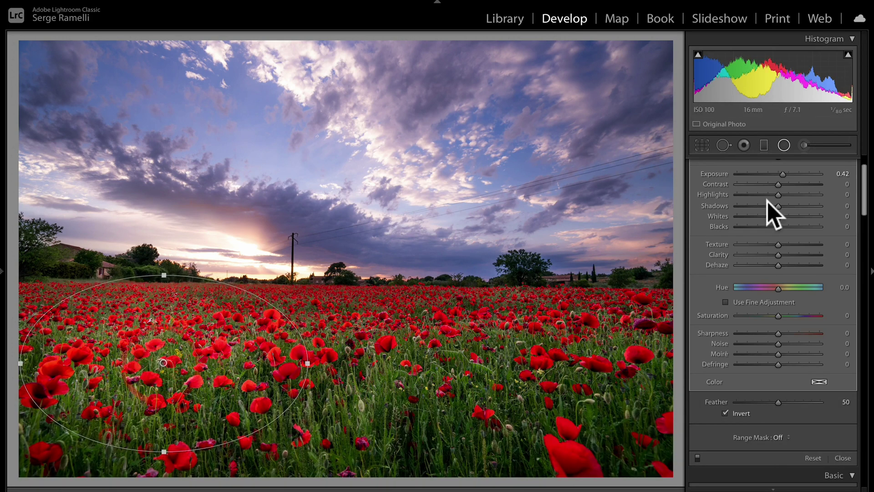
pyautogui.scroll(2, 767, 201)
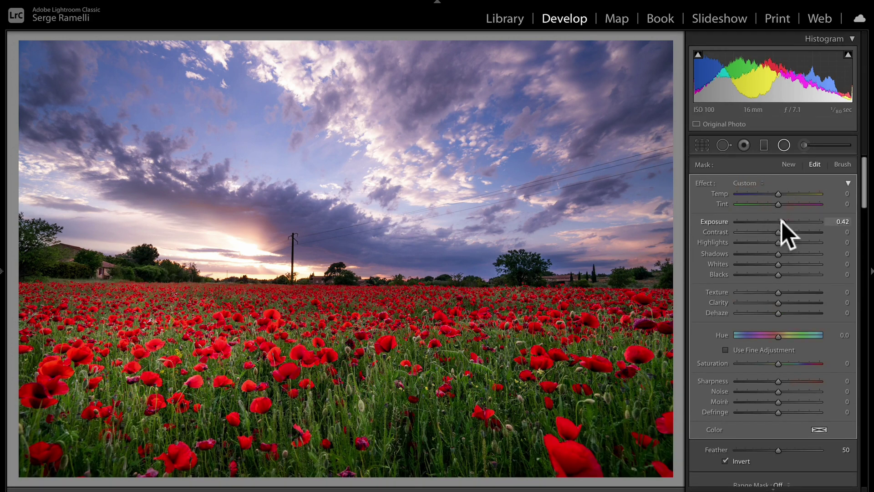
pyautogui.moveTo(782, 221); pyautogui.dragTo(777, 222)
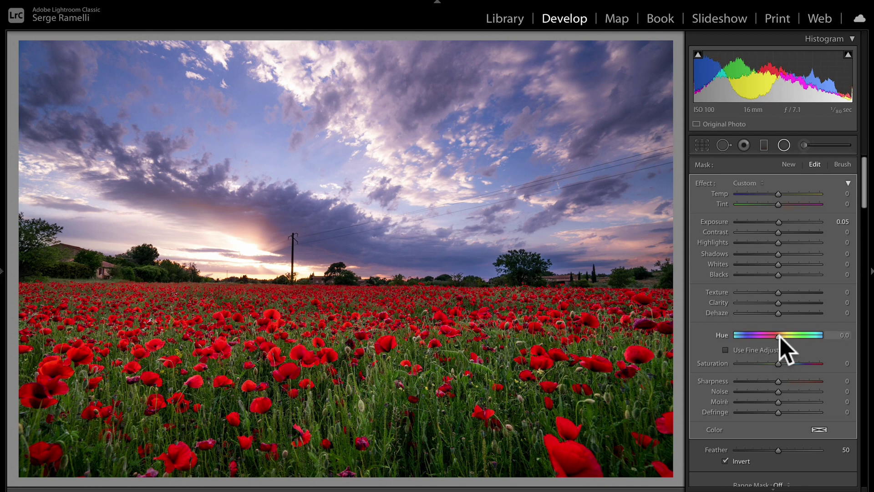
# Set the radial filter's Hue to −125.1 and nudge the ellipse right over the poppies
pyautogui.moveTo(779, 336)
pyautogui.mouseDown()
pyautogui.moveTo(755, 334)
pyautogui.moveTo(801, 339)
pyautogui.moveTo(784, 340)
pyautogui.mouseUp()
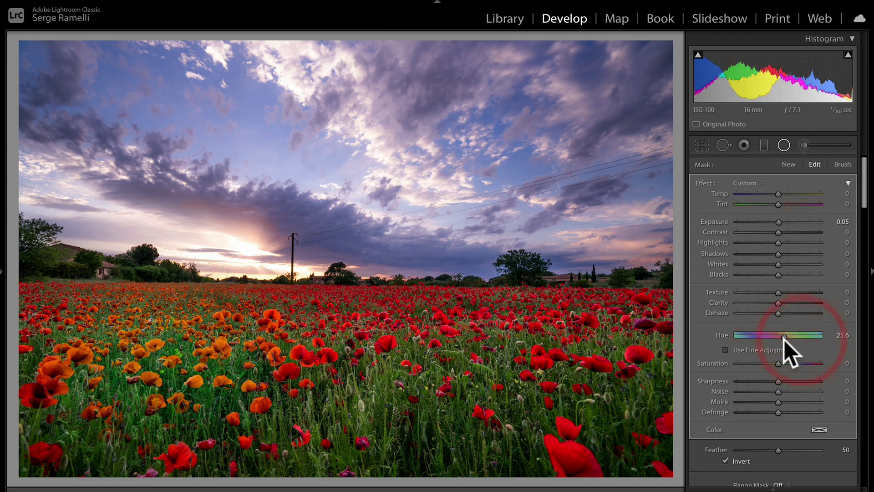
pyautogui.moveTo(785, 339); pyautogui.dragTo(750, 334)
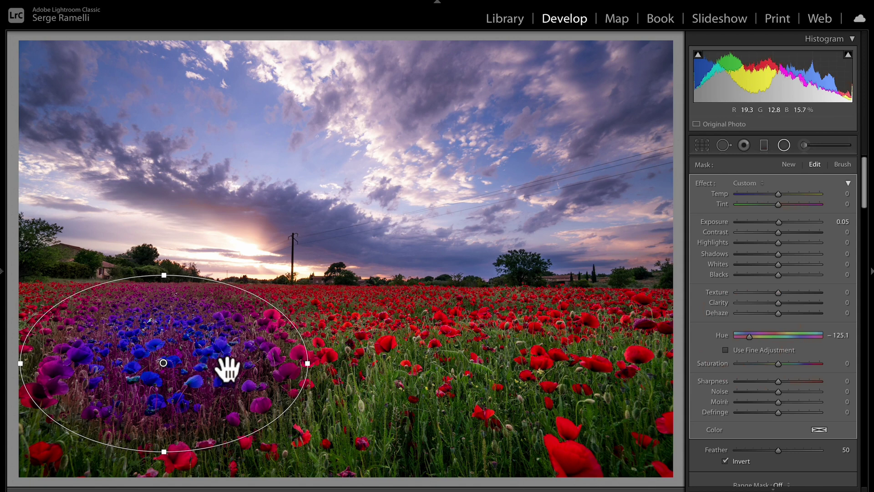
pyautogui.moveTo(170, 361); pyautogui.dragTo(187, 367)
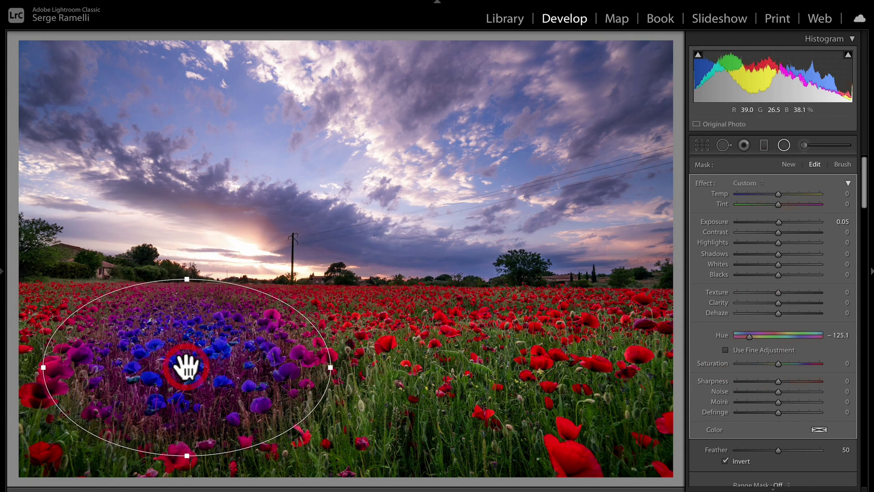
pyautogui.moveTo(187, 367)
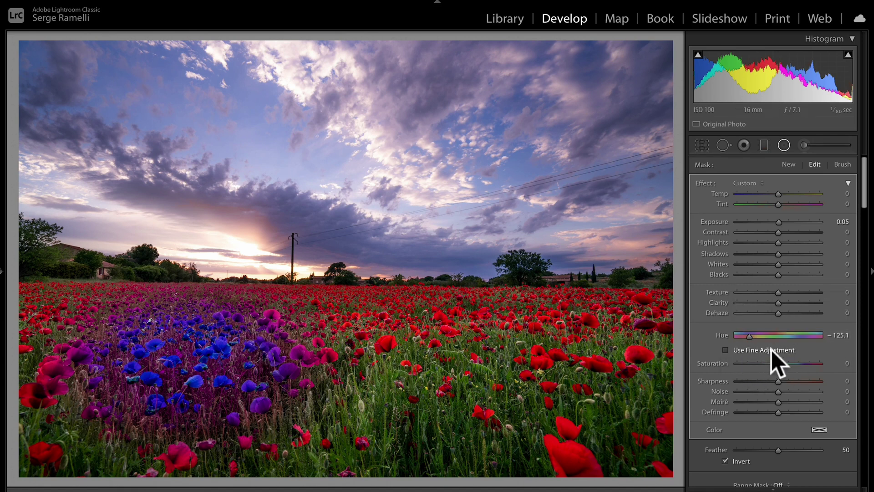
# Enable Use Fine Adjustment and settle the radial filter's Hue at −123.6
pyautogui.moveTo(749, 336)
pyautogui.mouseDown()
pyautogui.moveTo(827, 328)
pyautogui.moveTo(737, 345)
pyautogui.mouseUp()
pyautogui.click(741, 350)
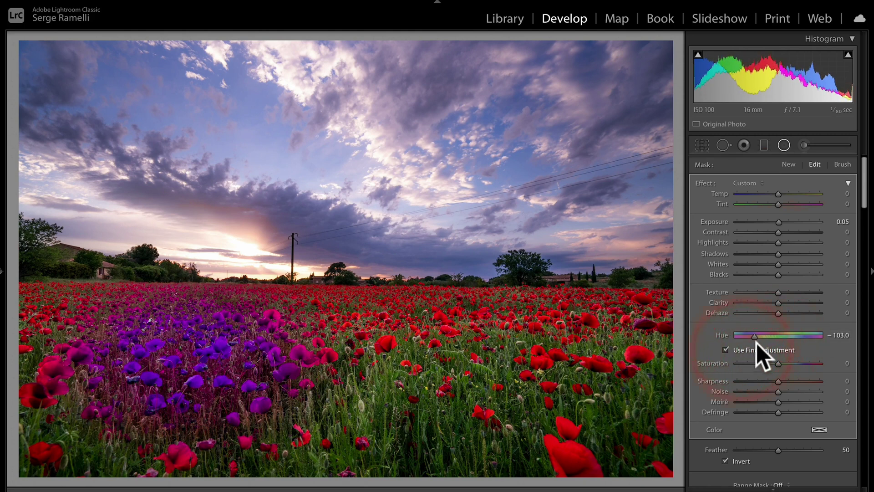
pyautogui.moveTo(750, 337)
pyautogui.mouseDown()
pyautogui.moveTo(777, 335)
pyautogui.moveTo(777, 342)
pyautogui.moveTo(742, 336)
pyautogui.moveTo(803, 336)
pyautogui.moveTo(750, 338)
pyautogui.mouseUp()
pyautogui.click(744, 349)
pyautogui.click(742, 351)
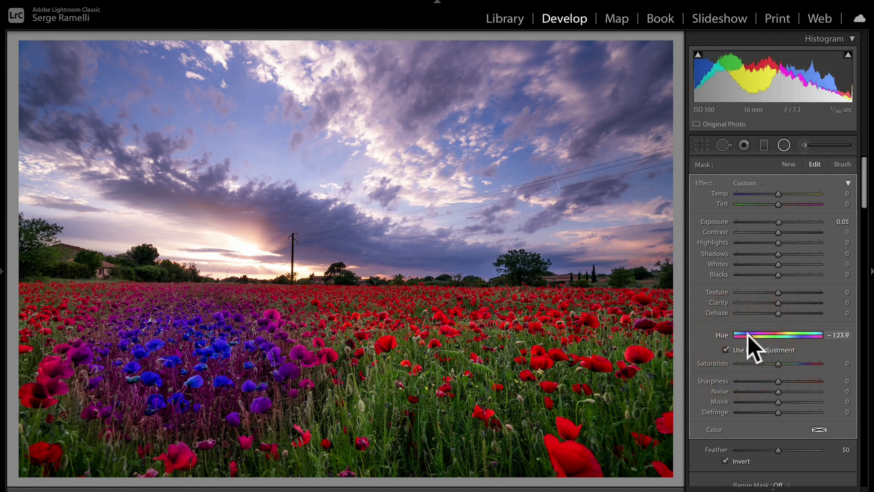
pyautogui.click(749, 336)
pyautogui.moveTo(250, 415)
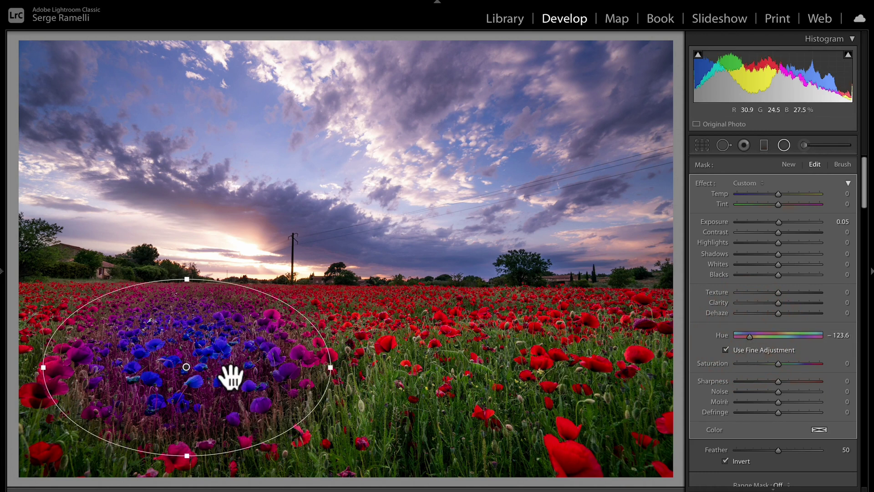
# Zoom in on the recoloured poppies and set the filter's Range Mask to Color
pyautogui.scroll(-4, 763, 348)
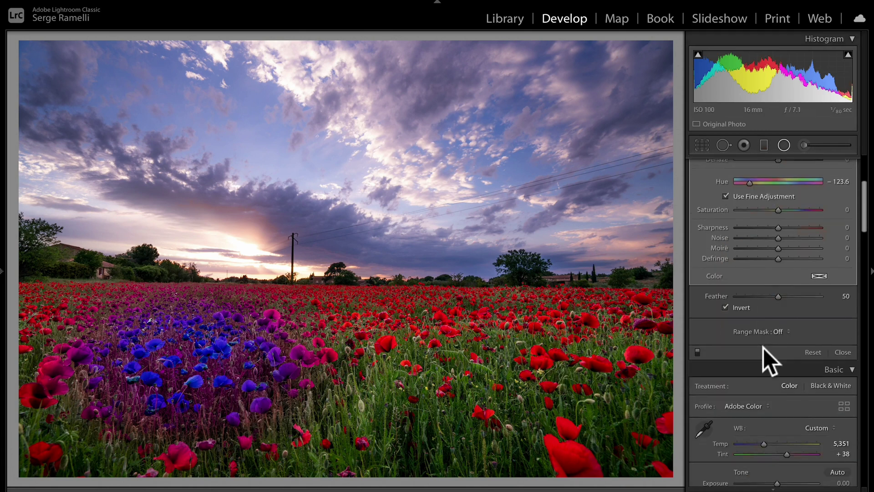
pyautogui.click(223, 329)
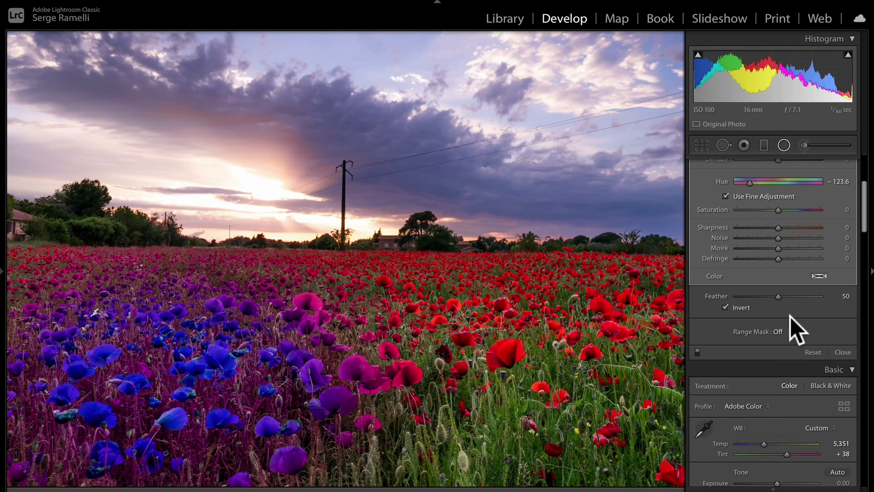
pyautogui.click(784, 332)
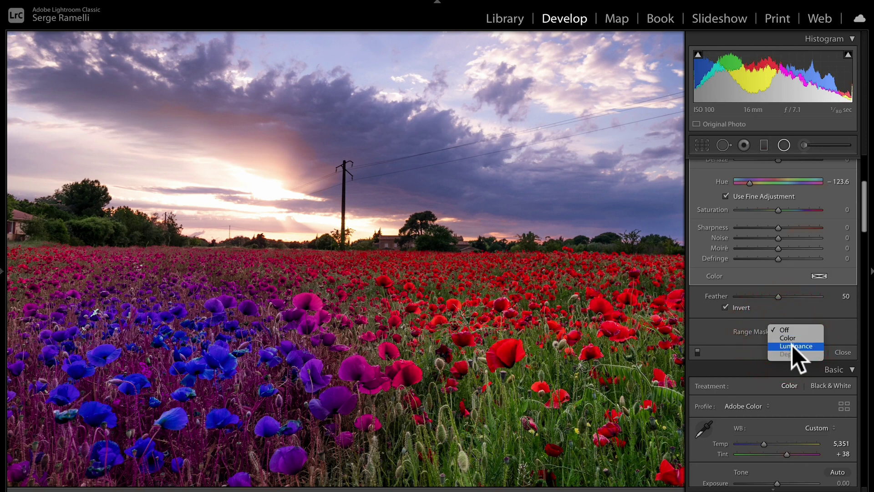
pyautogui.click(788, 338)
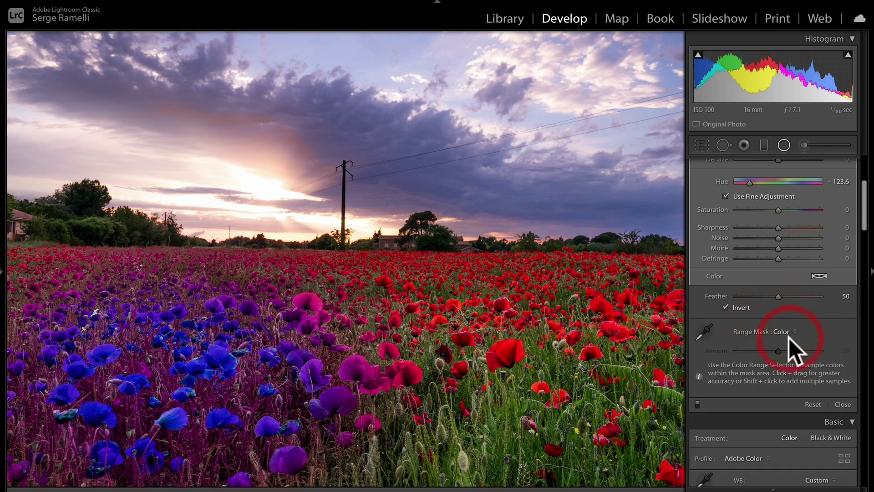
# Sample the blue poppies with the range-mask eyedropper, then undo the sample
pyautogui.click(704, 331)
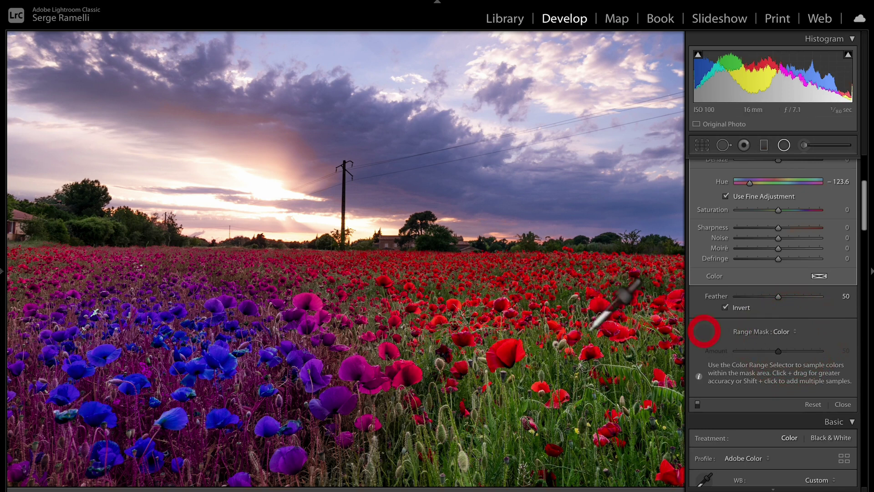
pyautogui.click(216, 359)
pyautogui.moveTo(223, 366); pyautogui.dragTo(229, 370)
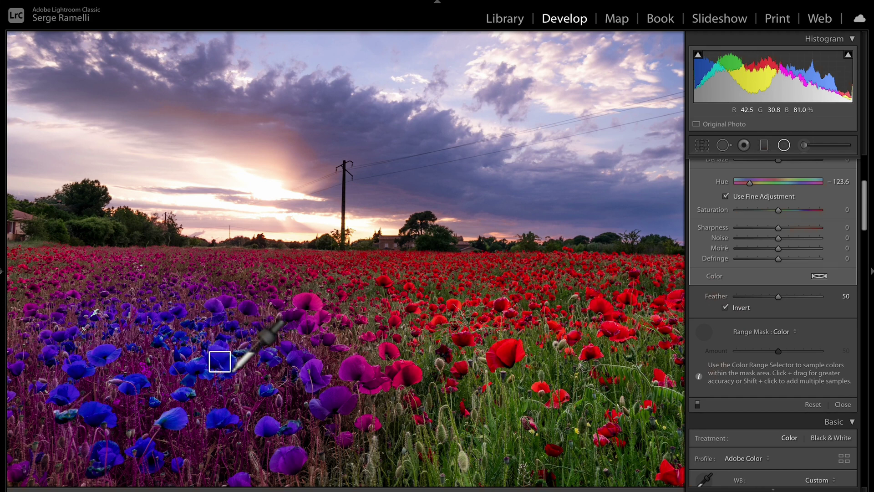
pyautogui.hotkey('ctrl', 'z')
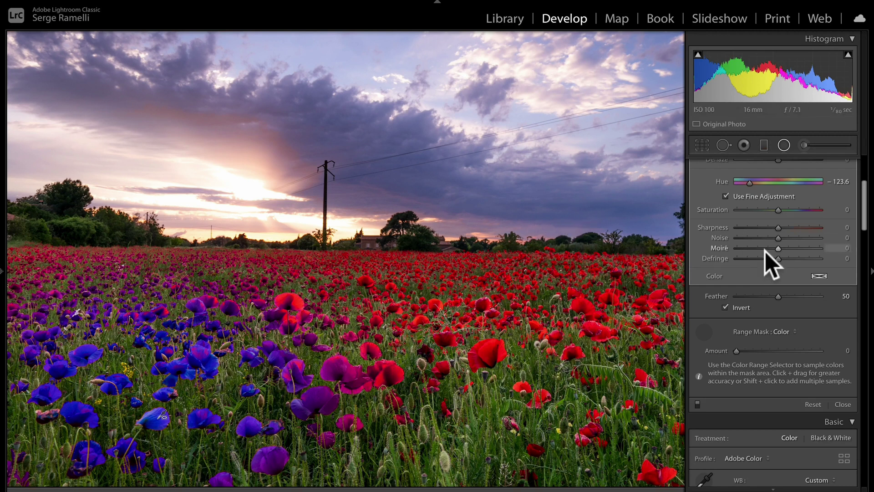
pyautogui.scroll(3, 766, 251)
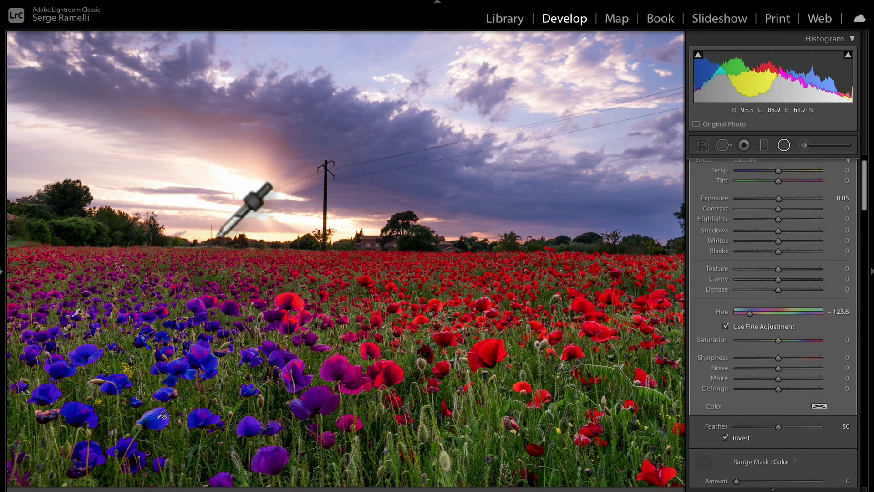
# Fit the photo in view and drag the radial filter pin left over the foreground poppies
pyautogui.click(338, 262)
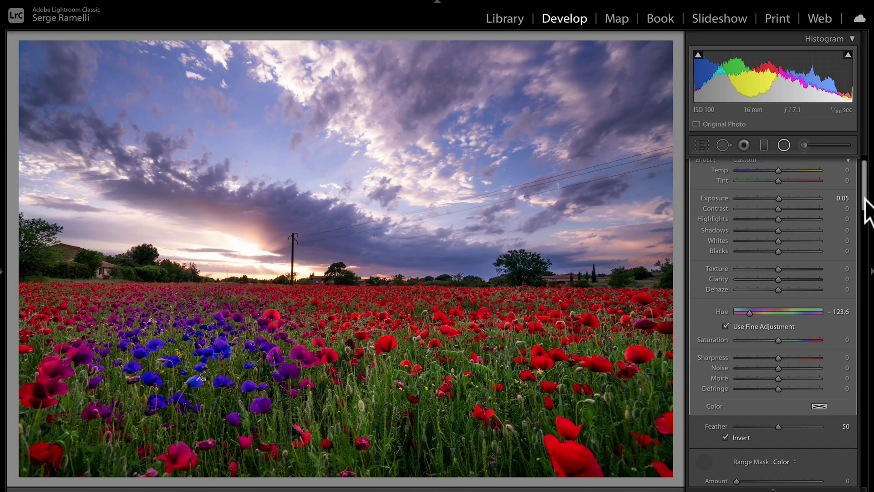
pyautogui.scroll(1, 867, 209)
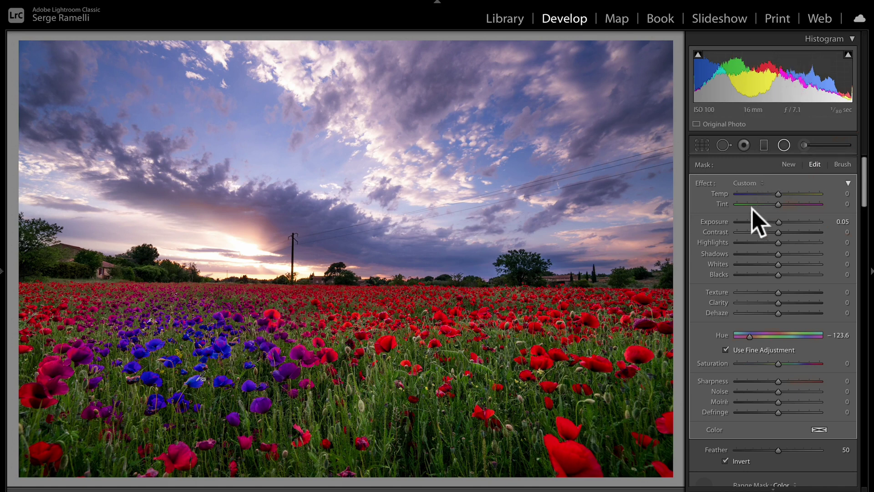
pyautogui.scroll(-3, 728, 319)
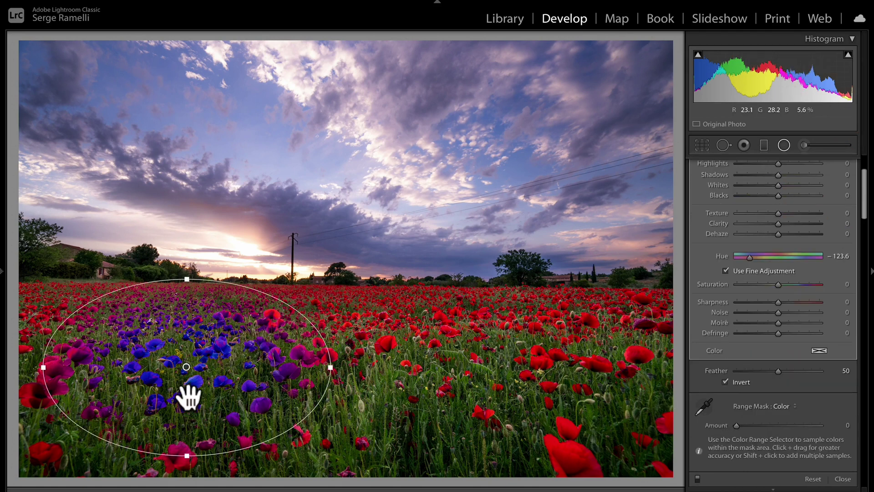
pyautogui.moveTo(186, 361); pyautogui.dragTo(91, 370)
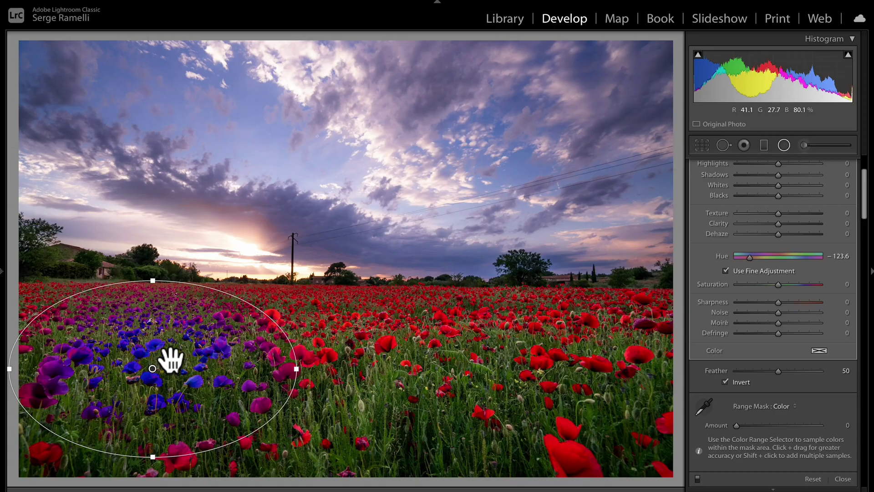
# Shift the left radial filter slightly and, with fine adjustment off, set its Hue to −87.1
pyautogui.moveTo(156, 365)
pyautogui.mouseDown()
pyautogui.moveTo(359, 322)
pyautogui.moveTo(139, 367)
pyautogui.moveTo(146, 378)
pyautogui.moveTo(142, 347)
pyautogui.moveTo(162, 353)
pyautogui.mouseUp()
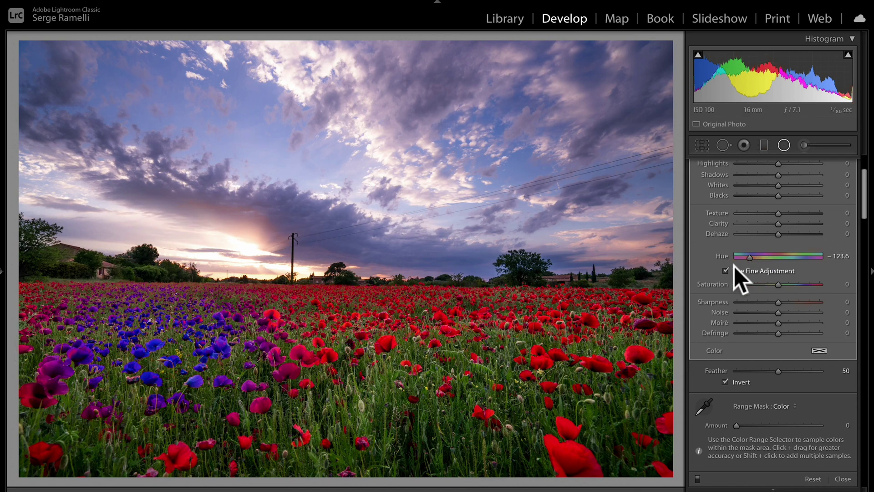
pyautogui.click(734, 266)
pyautogui.moveTo(750, 258); pyautogui.dragTo(758, 258)
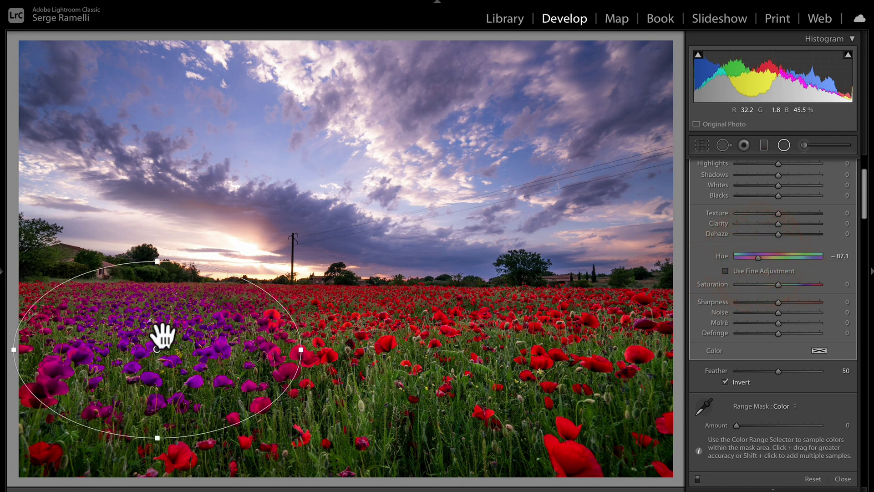
pyautogui.press('\\')
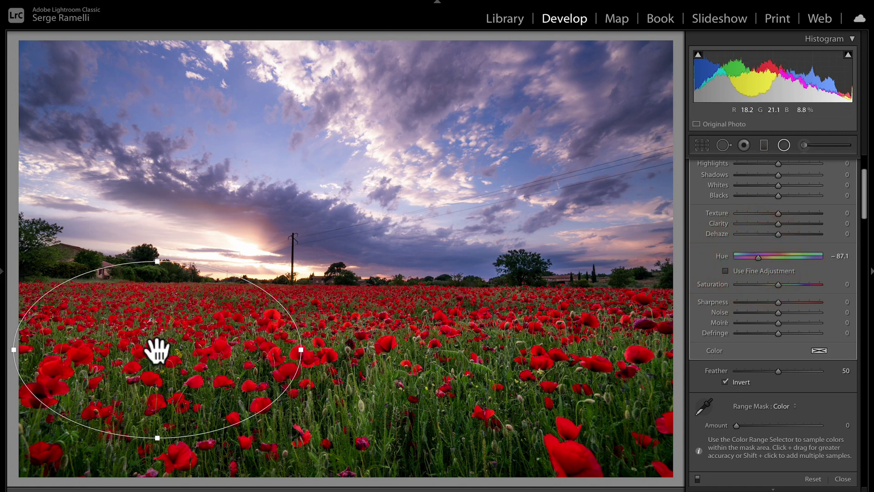
pyautogui.press('\\')
# Duplicate the filter onto the lower-right poppies with Hue 42.8 and Exposure 0.68, turning them orange
pyautogui.rightClick(156, 351)
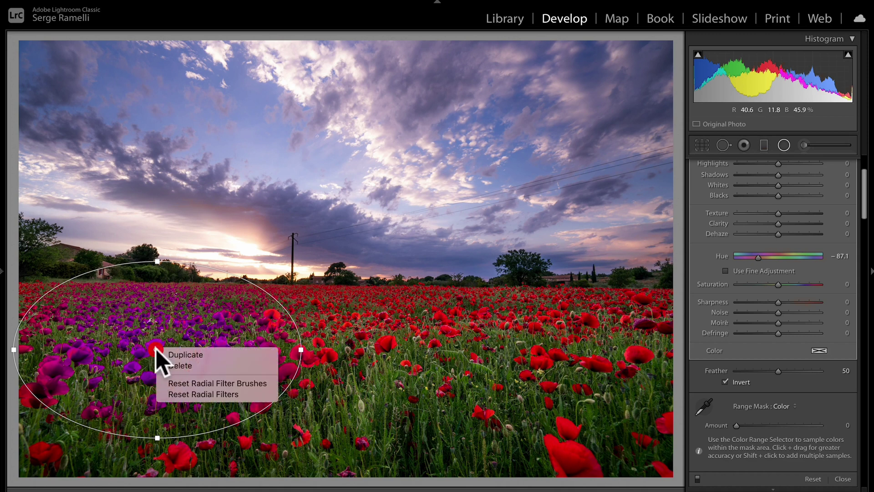
pyautogui.click(173, 356)
pyautogui.moveTo(157, 349); pyautogui.dragTo(581, 396)
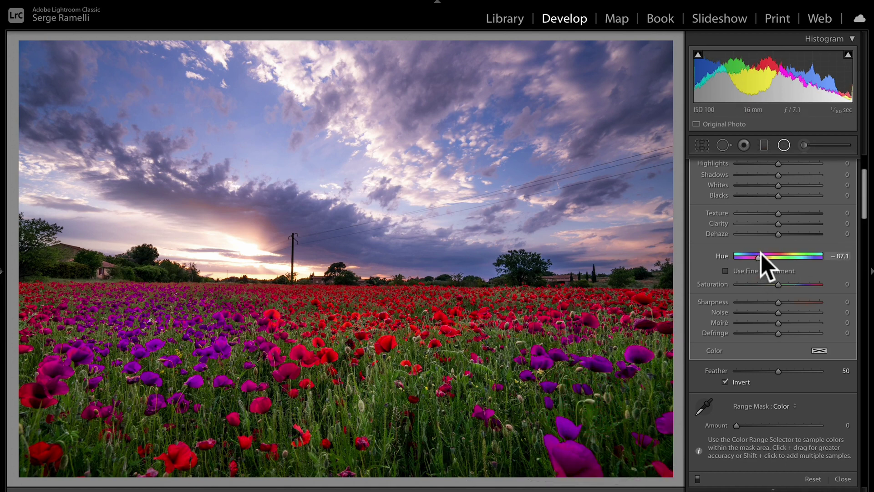
pyautogui.moveTo(760, 255); pyautogui.dragTo(785, 250)
pyautogui.scroll(3, 784, 241)
pyautogui.moveTo(780, 208); pyautogui.dragTo(786, 208)
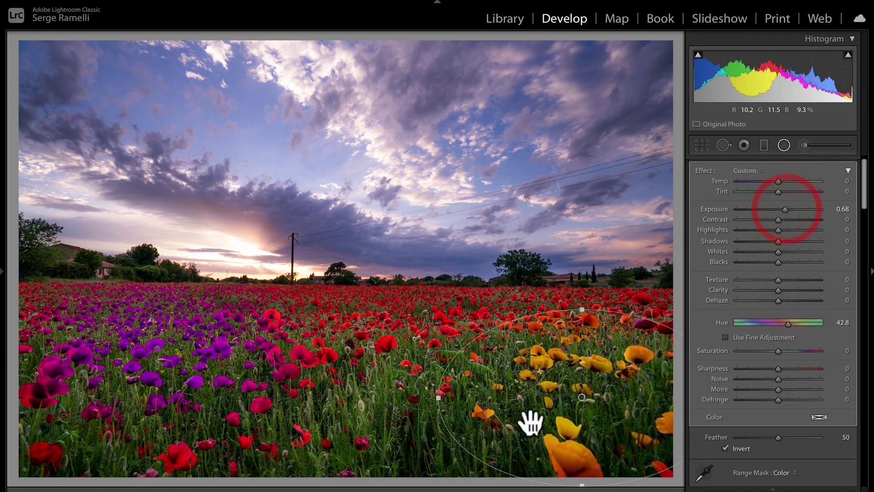
# Duplicate the orange-poppy filter and move the copy to the centre of the field
pyautogui.rightClick(582, 399)
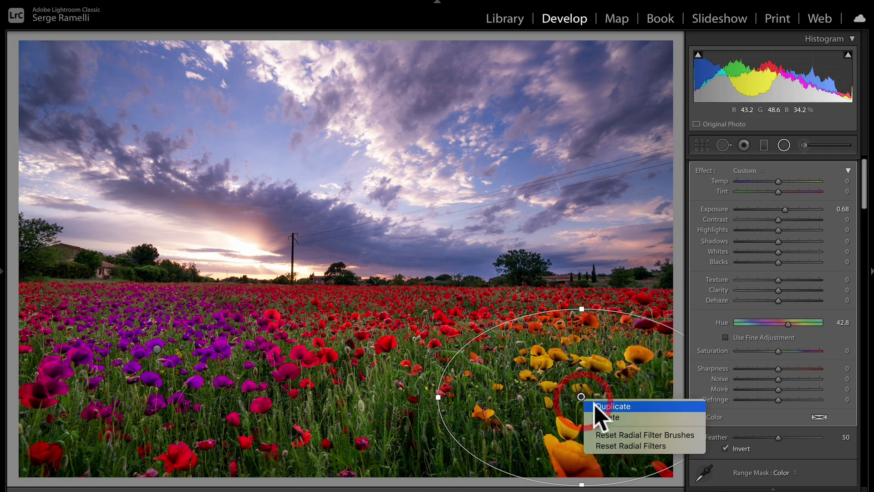
pyautogui.click(594, 405)
pyautogui.moveTo(579, 395); pyautogui.dragTo(362, 315)
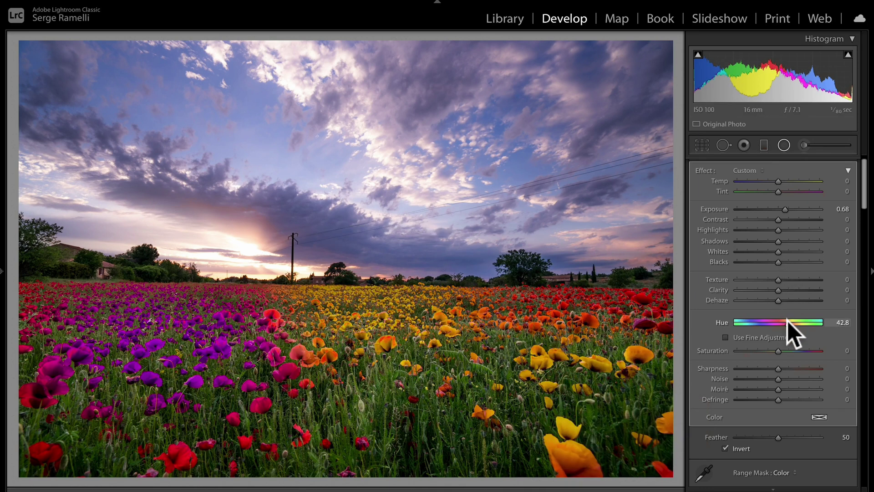
# Reset the copy's Exposure and set Saturation −55 and Hue −122.9
pyautogui.moveTo(787, 320)
pyautogui.mouseDown()
pyautogui.moveTo(760, 321)
pyautogui.moveTo(799, 318)
pyautogui.mouseUp()
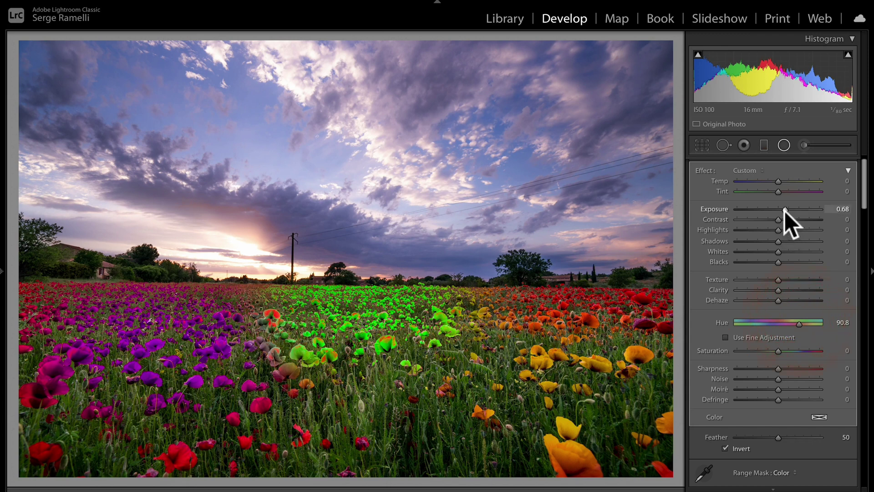
pyautogui.doubleClick(777, 209)
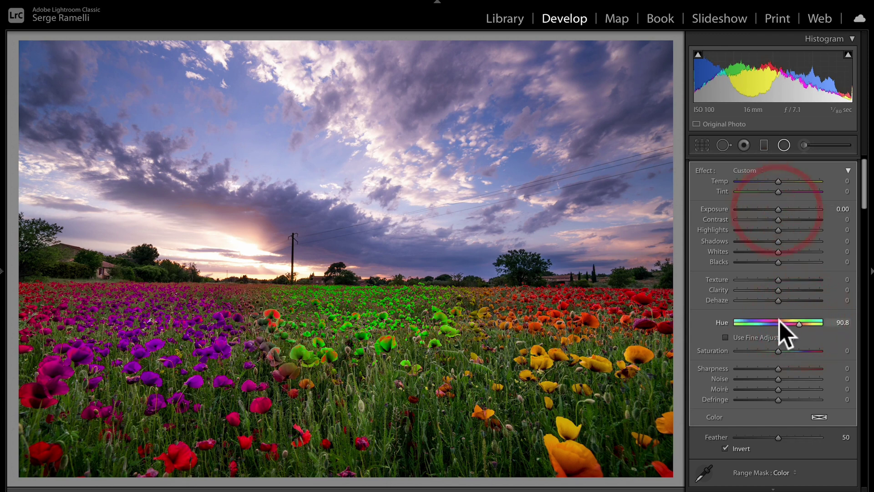
pyautogui.moveTo(776, 351); pyautogui.dragTo(753, 347)
pyautogui.moveTo(795, 323); pyautogui.dragTo(749, 321)
pyautogui.click(763, 338)
pyautogui.click(736, 335)
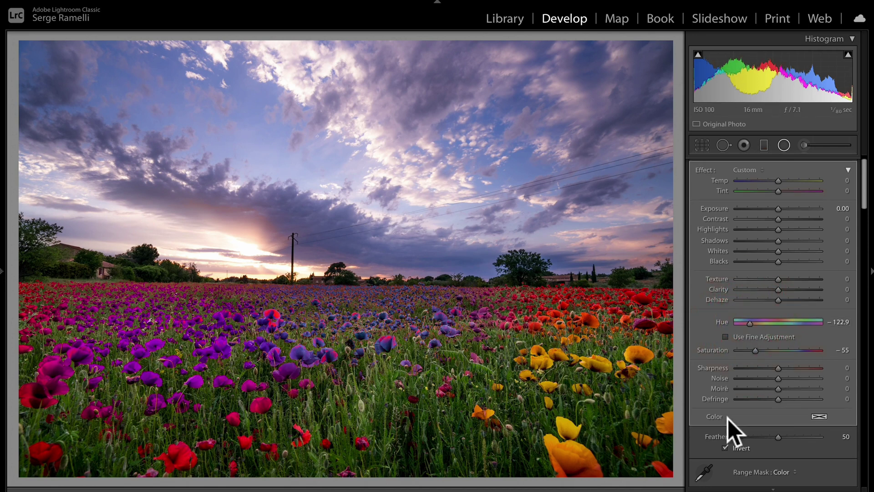
pyautogui.scroll(-5, 728, 424)
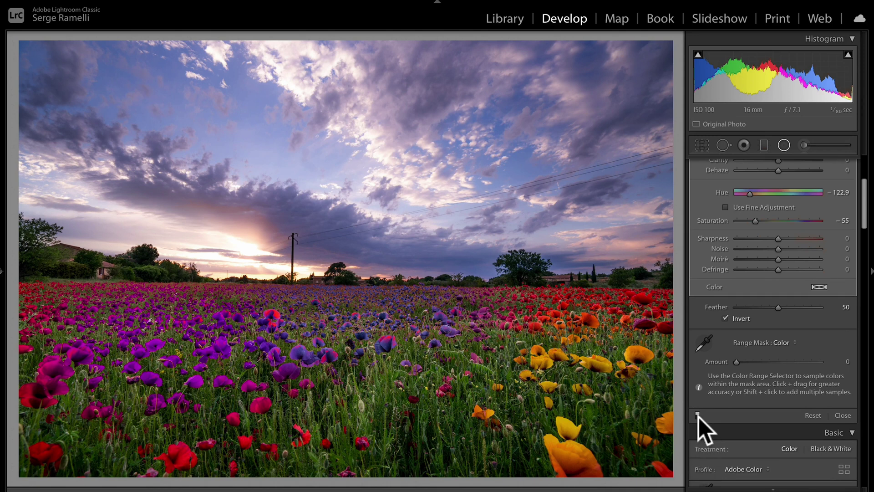
pyautogui.click(698, 415)
pyautogui.click(697, 415)
pyautogui.click(698, 415)
pyautogui.click(698, 416)
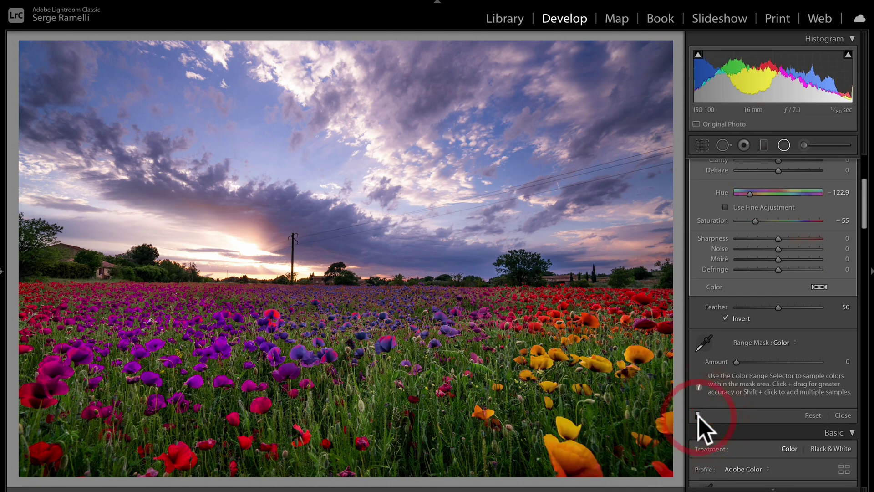